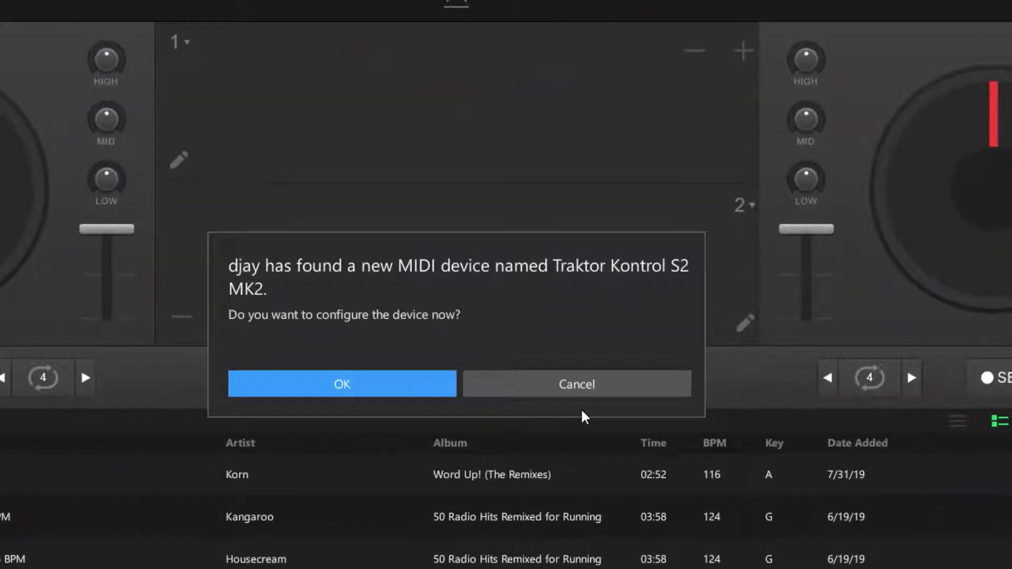
Map the new controller's CC 10 control to Play / Pause on Deck 1
left_click(343, 387)
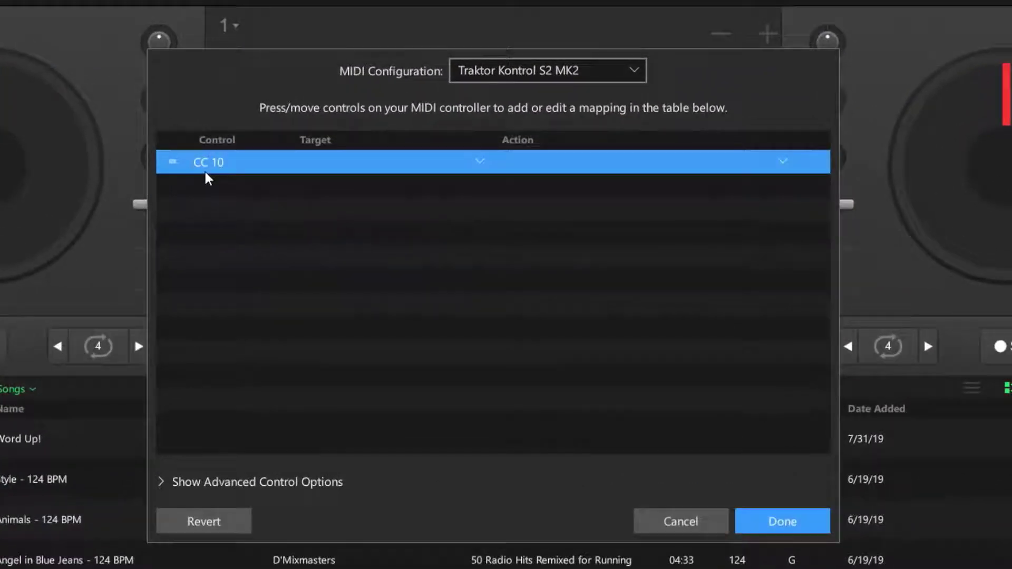
left_click(317, 165)
left_click(327, 168)
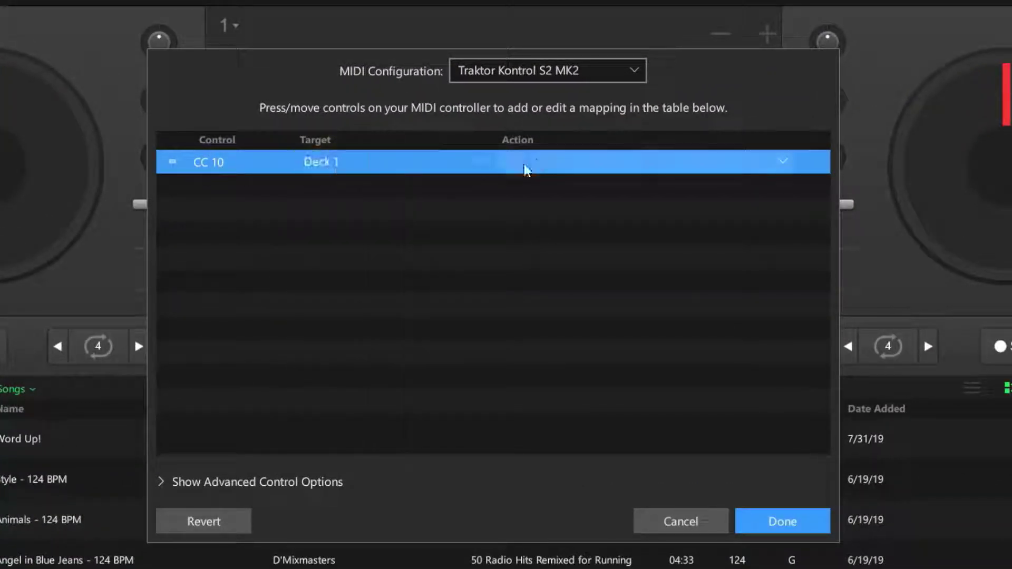
left_click(537, 163)
left_click(553, 204)
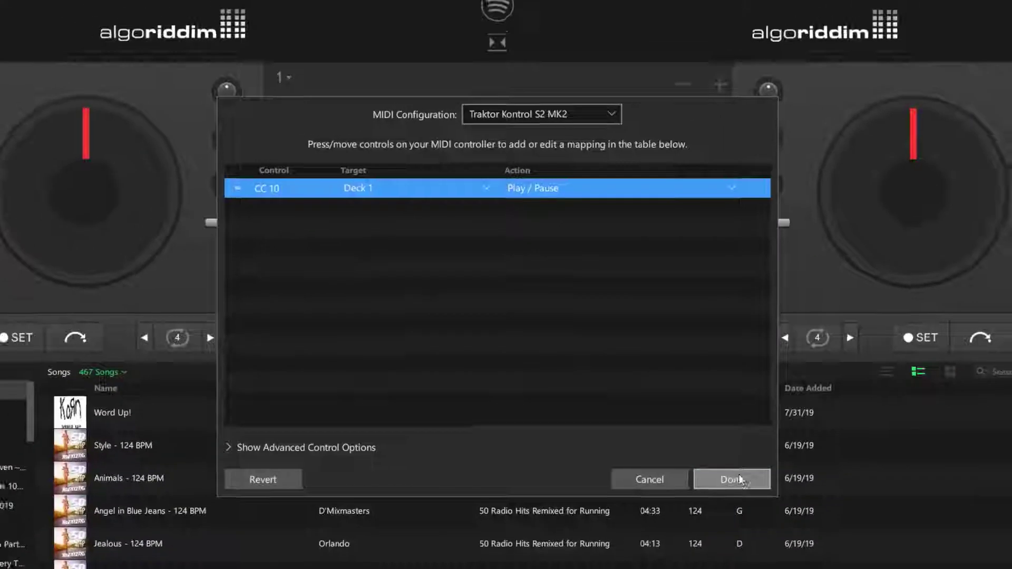
Save the mapping, load Style - 124 BPM onto Deck 1, then start and pause it
left_click(782, 522)
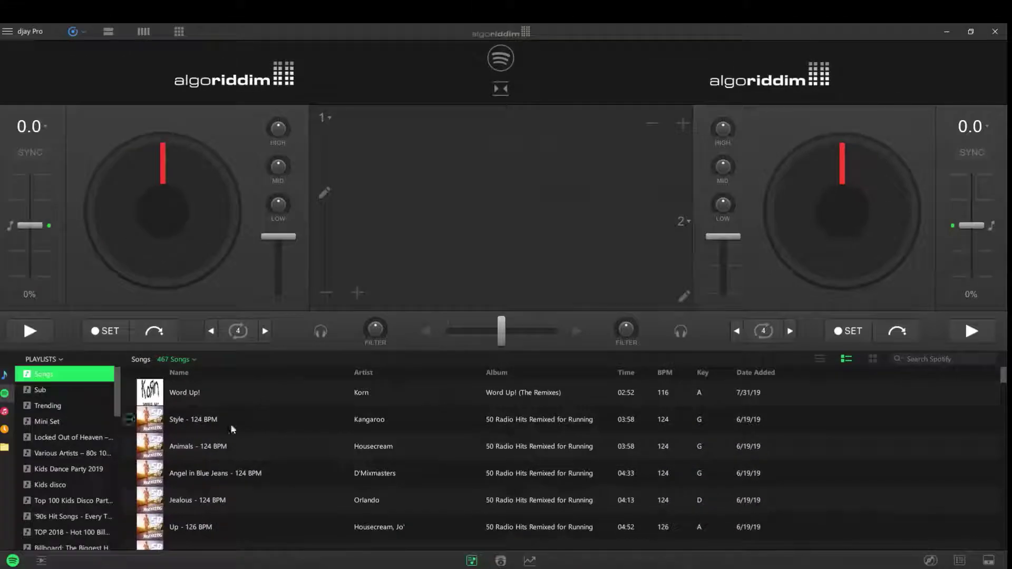
left_click_drag(232, 429, 160, 243)
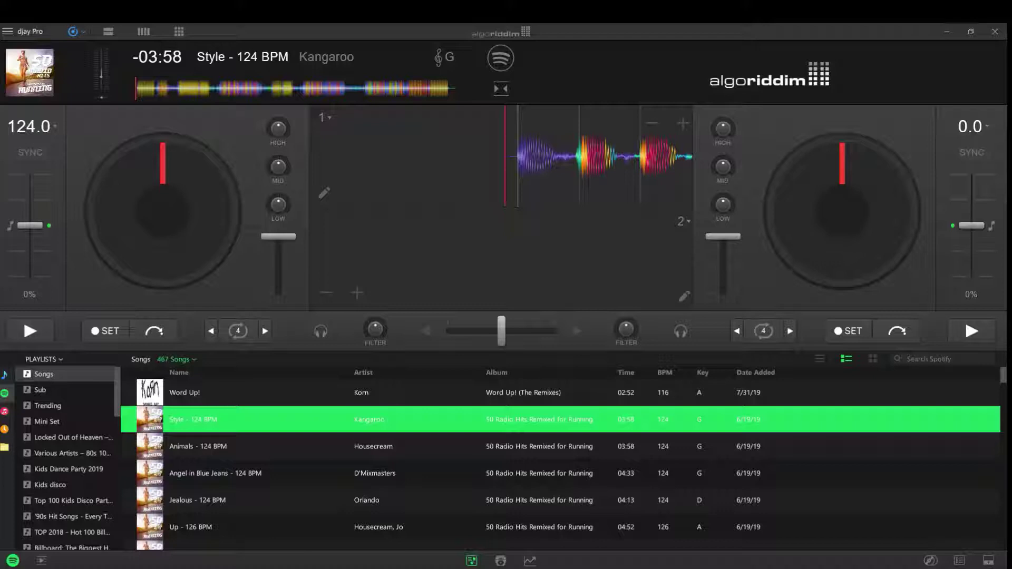
key("space")
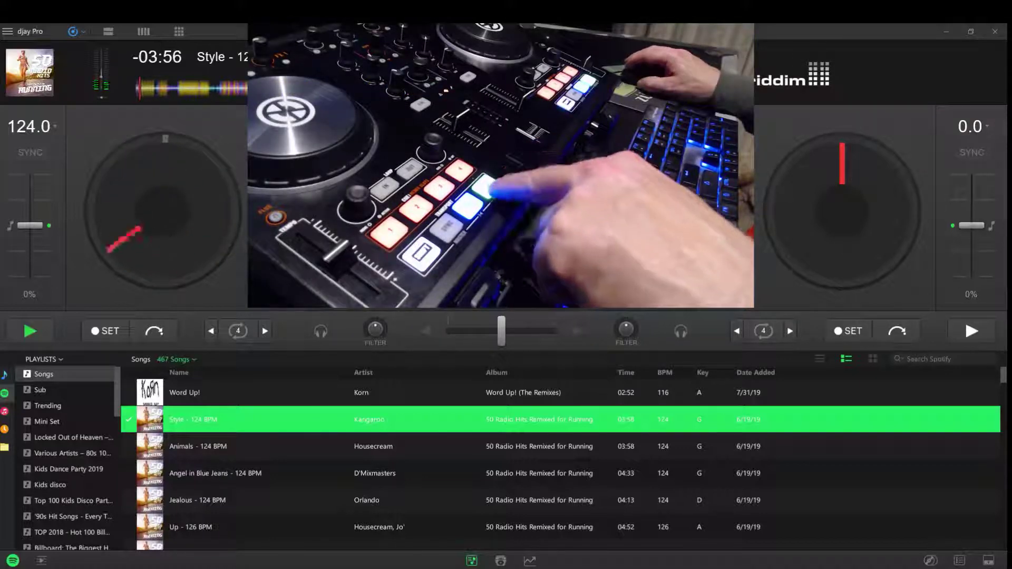
key("space")
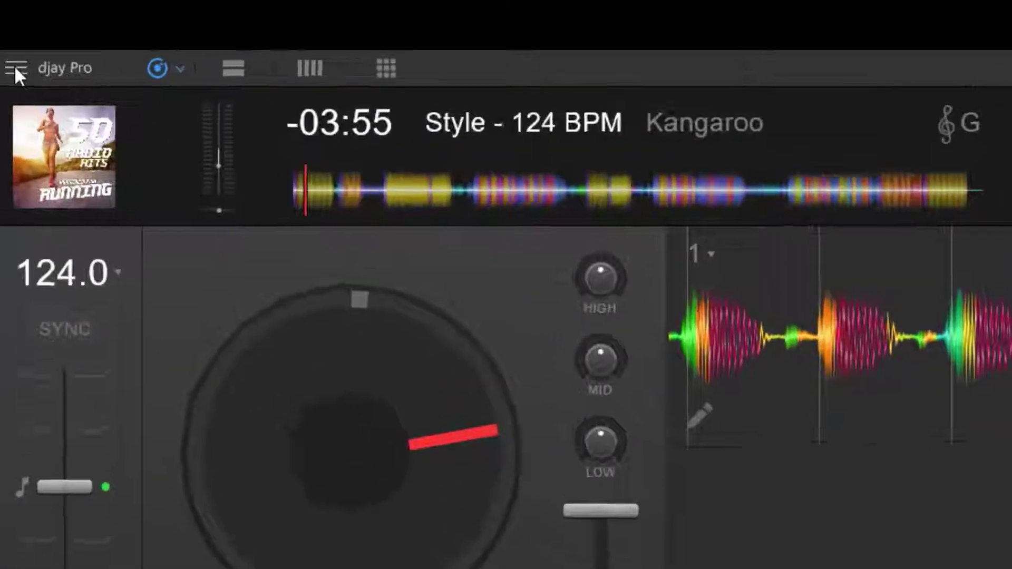
Open the Traktor Kontrol S2 MK2 MIDI mapping setup from MIDI settings
left_click(7, 32)
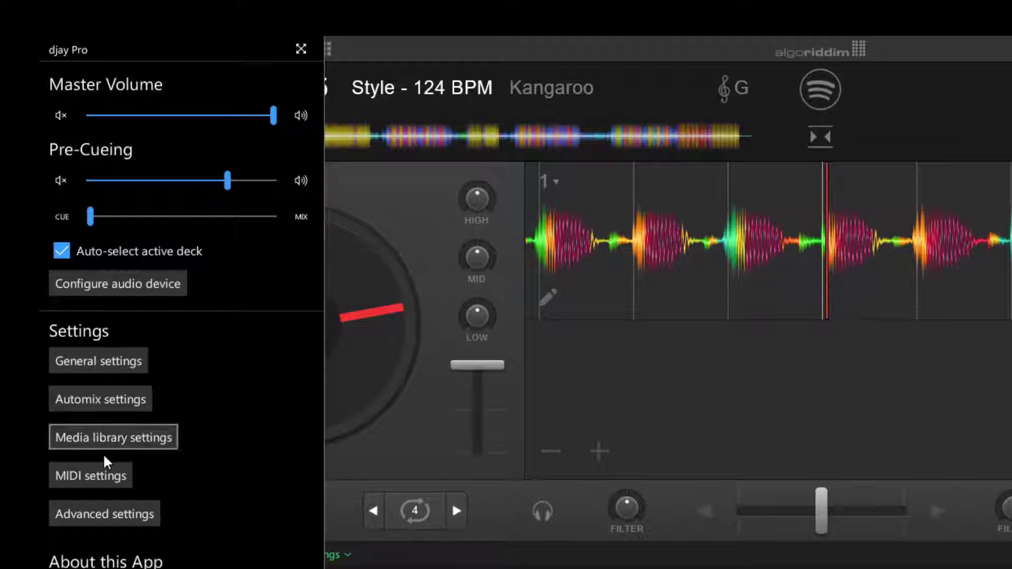
left_click(92, 562)
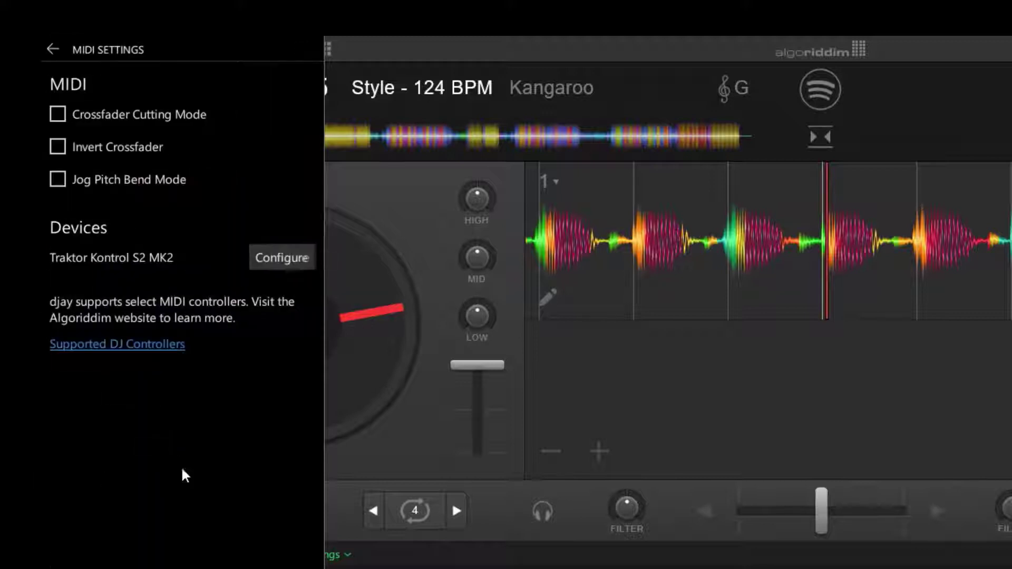
left_click(283, 257)
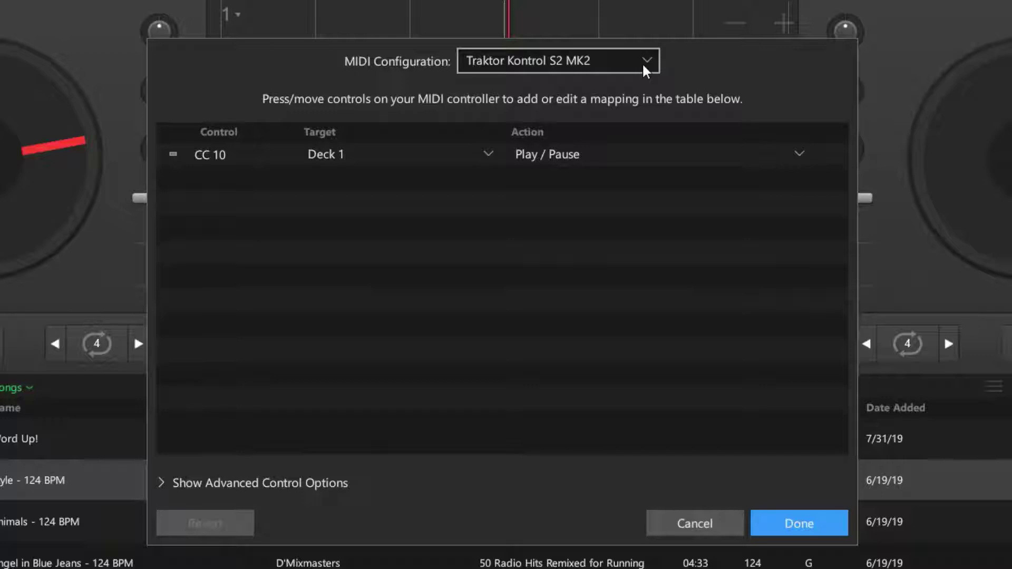
Edit the saved MIDI configurations and show the Traktor Kontrol S2 MK2 entry's options
left_click(645, 70)
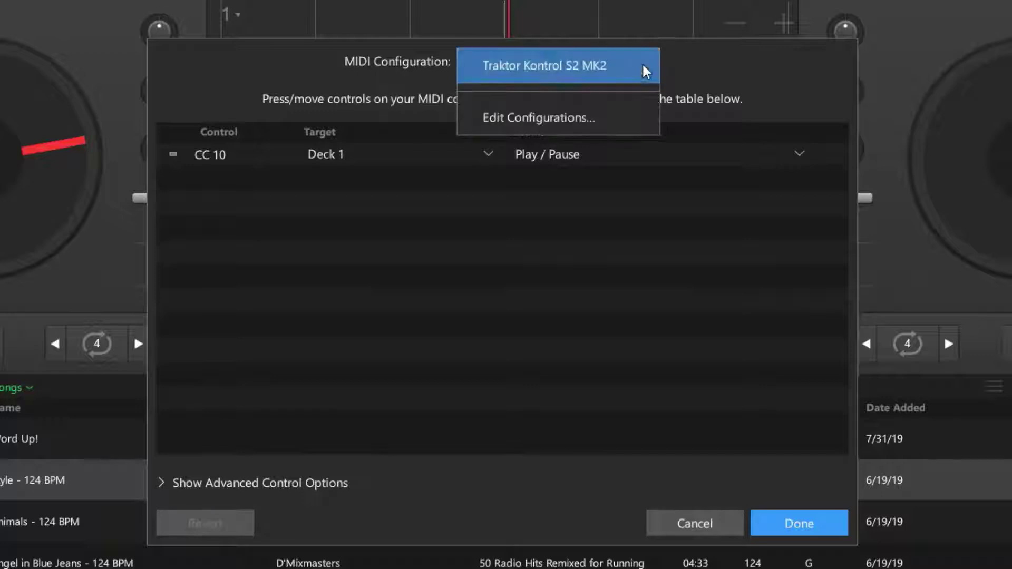
left_click(581, 118)
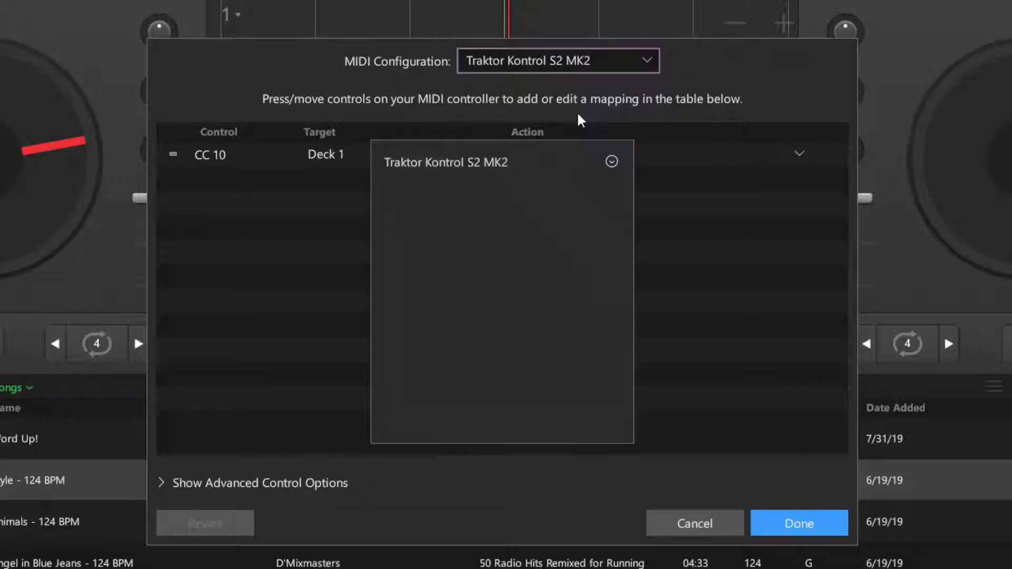
left_click(612, 162)
Paste the Traktor_Kontrol_S2_MK2 (1) mapping file into the MIDI Mappings folder, then close Explorer
left_click(535, 290)
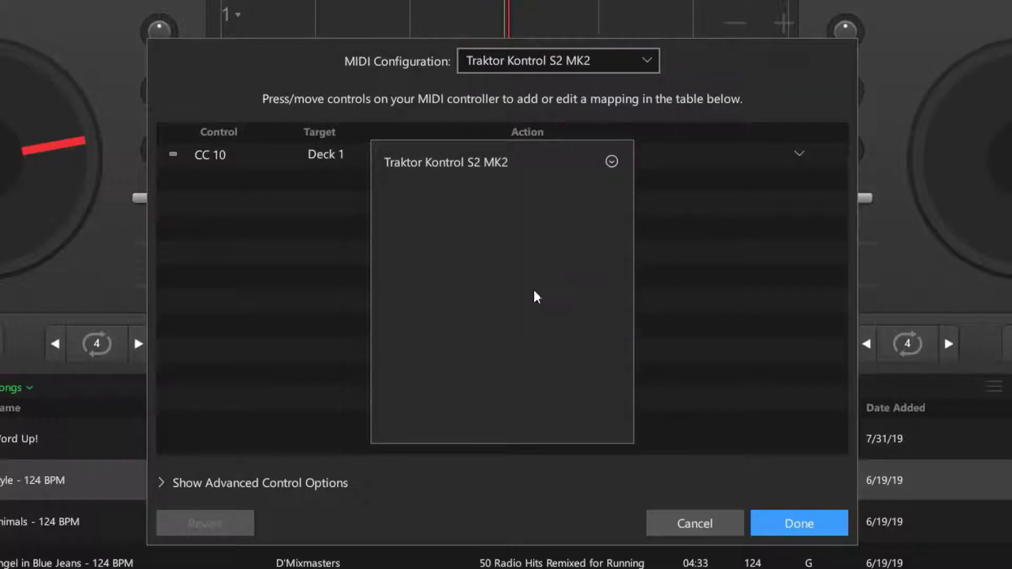
left_click_drag(735, 262, 438, 61)
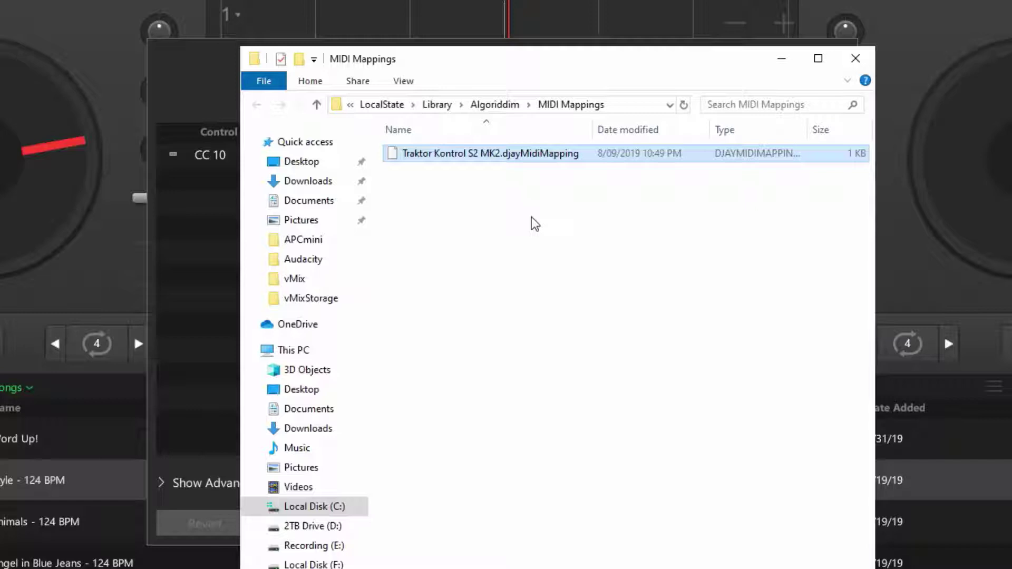
right_click(442, 205)
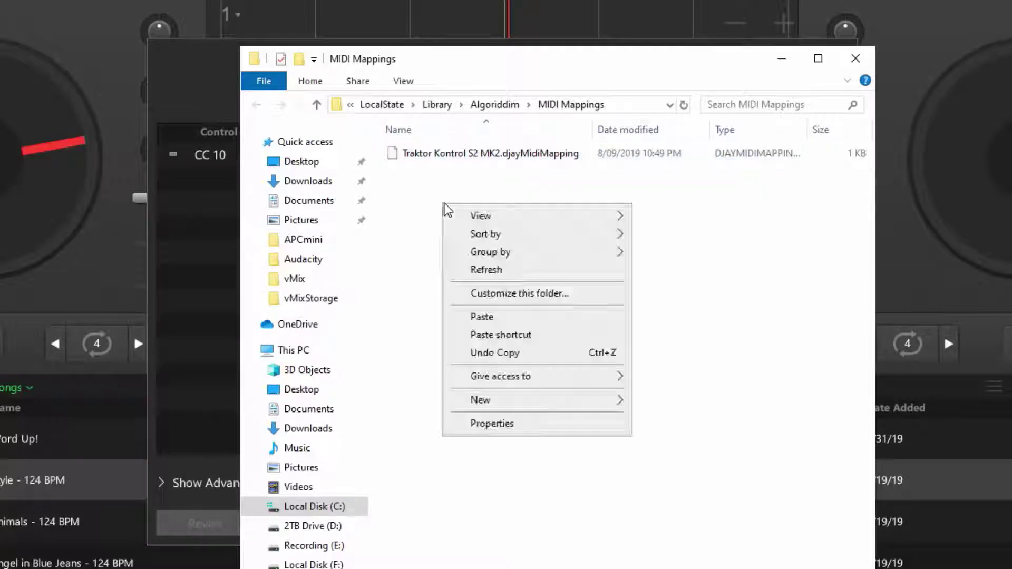
left_click(482, 316)
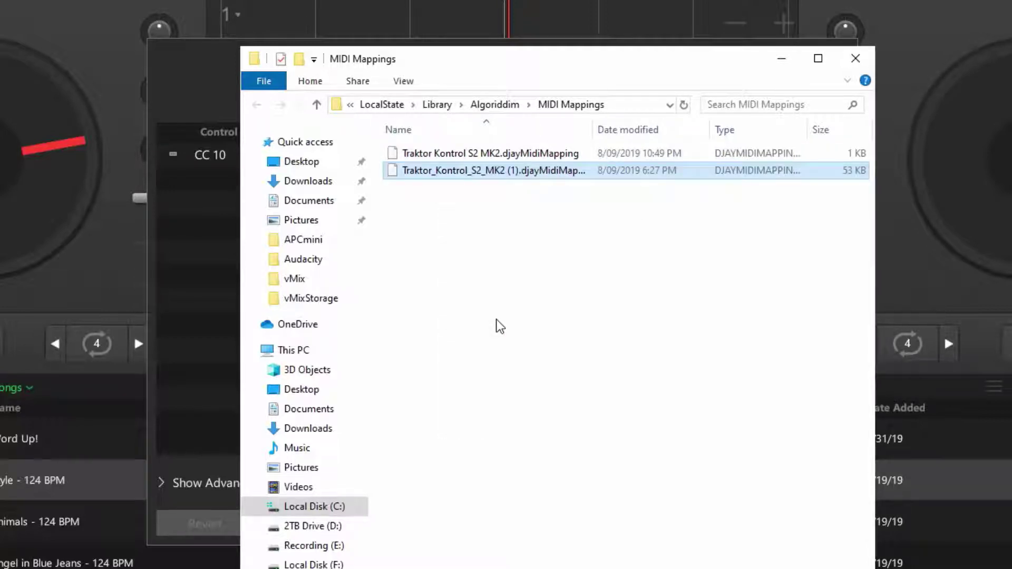
left_click(856, 59)
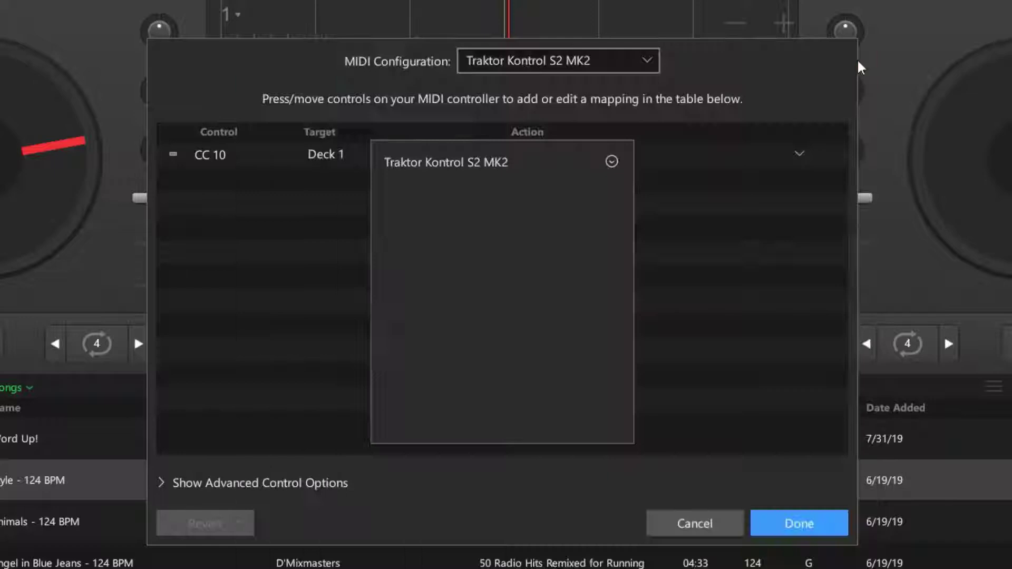
Close the configuration windows and, after restarting, reopen the Traktor Kontrol S2 MK2 mapping setup
left_click(803, 524)
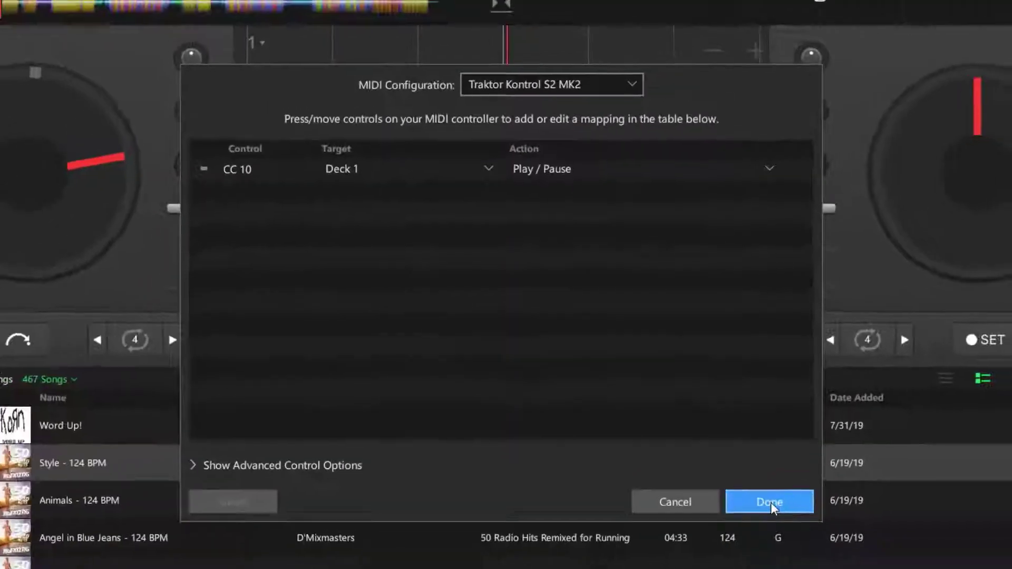
left_click(771, 502)
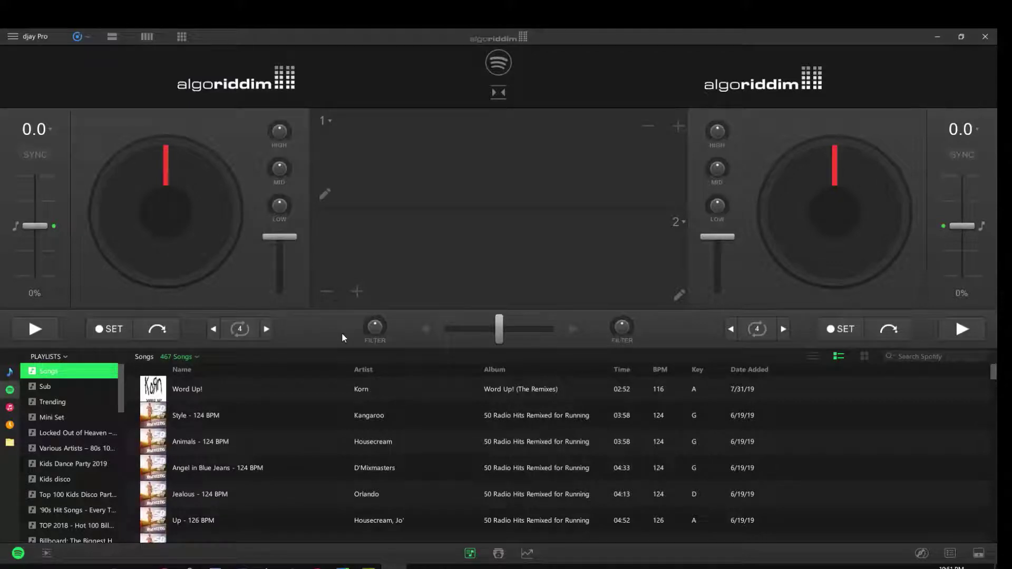
left_click(14, 37)
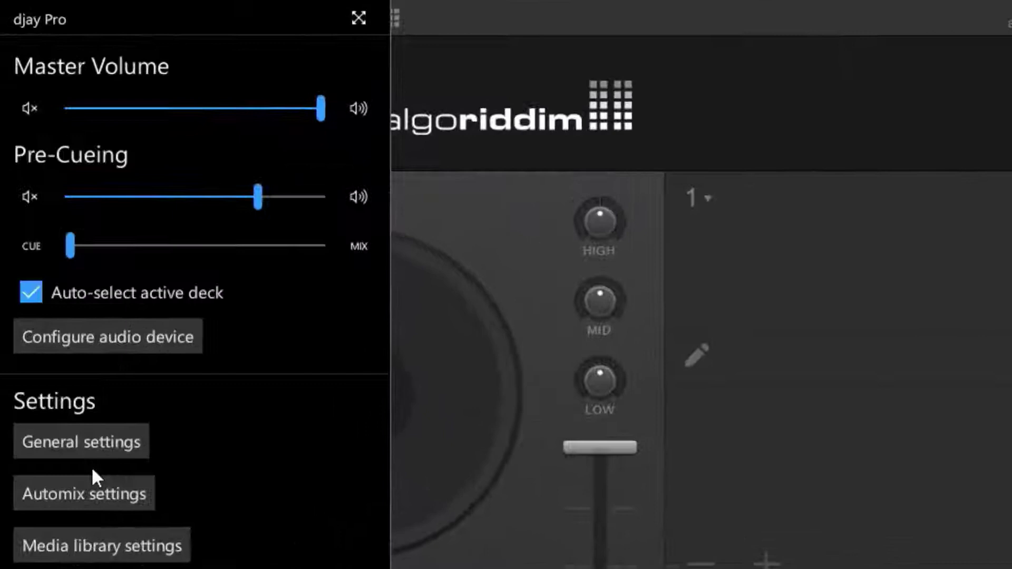
left_click(122, 347)
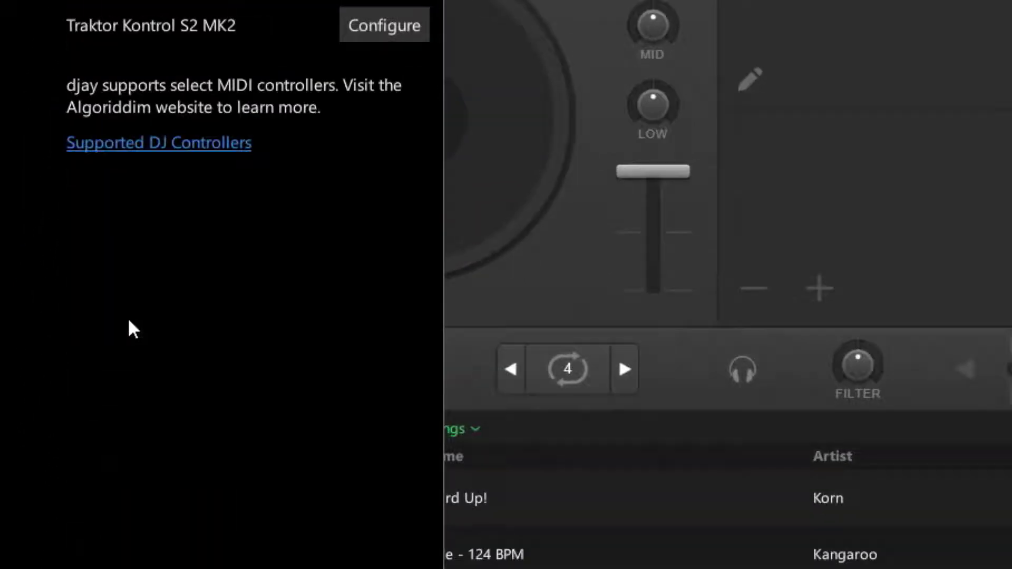
left_click(384, 25)
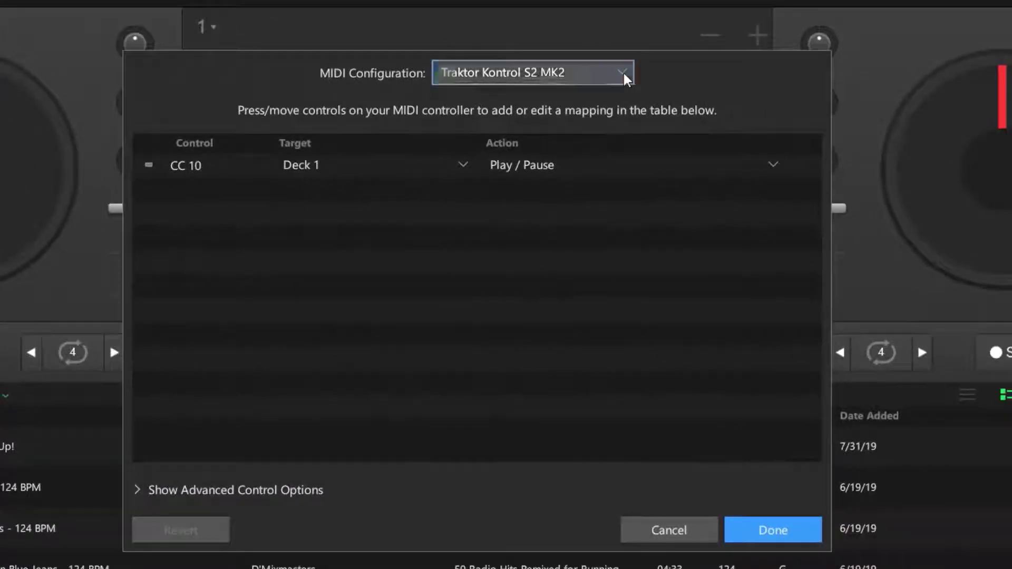
Select the Traktor_Kontrol_S2_MK2 (1) configuration and scroll through its mapping table
left_click(907, 100)
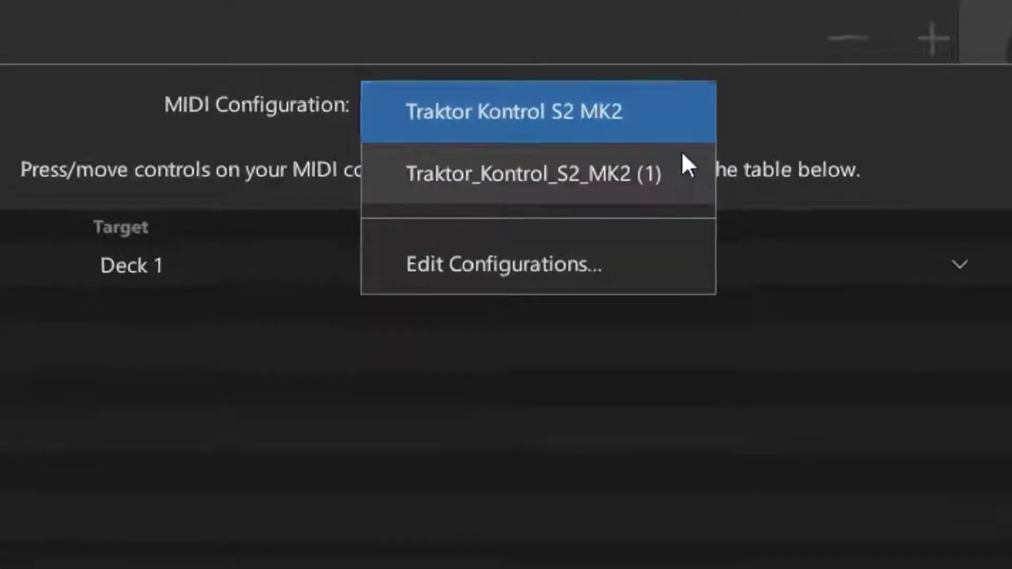
left_click(581, 177)
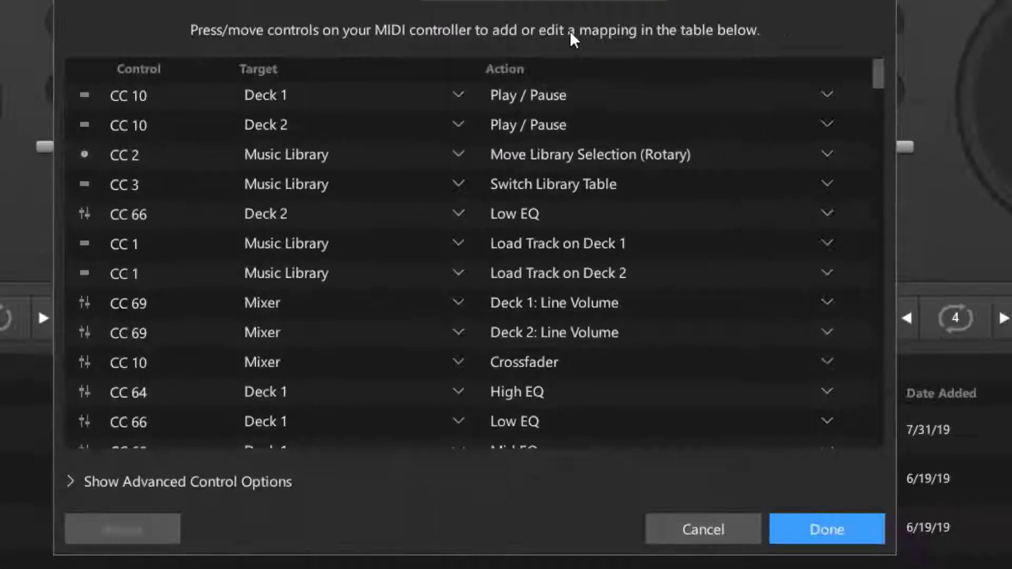
left_click_drag(878, 79, 861, 466)
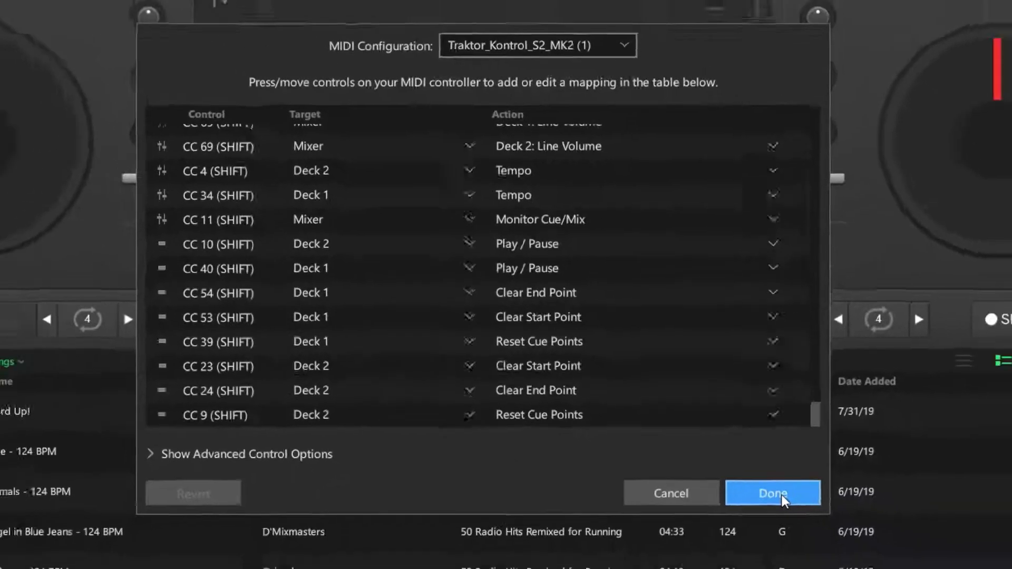
Accept the imported mapping, load Animals onto Deck 1 and Angel in Blue Jeans onto Deck 2
left_click(830, 531)
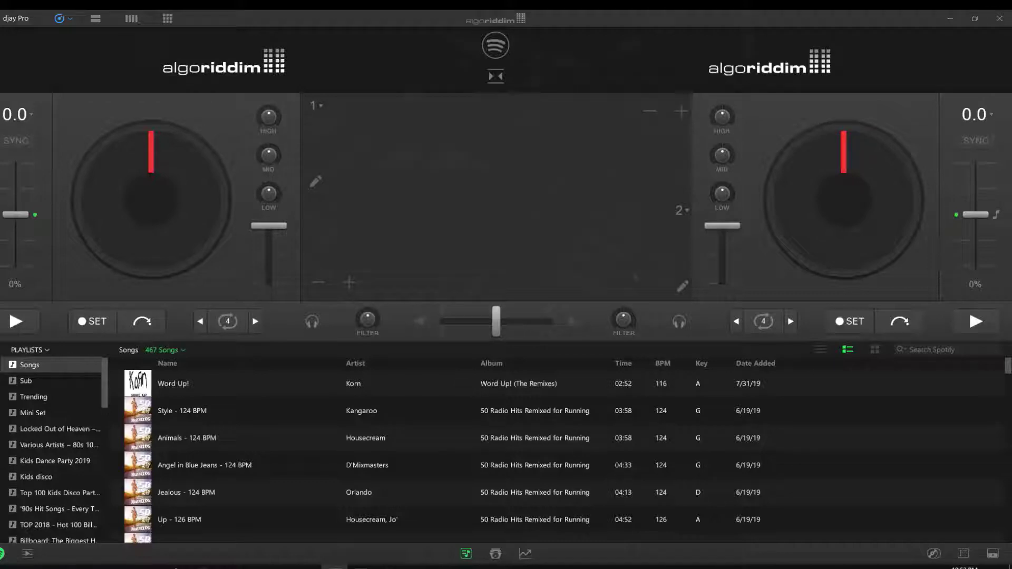
double_click(214, 443)
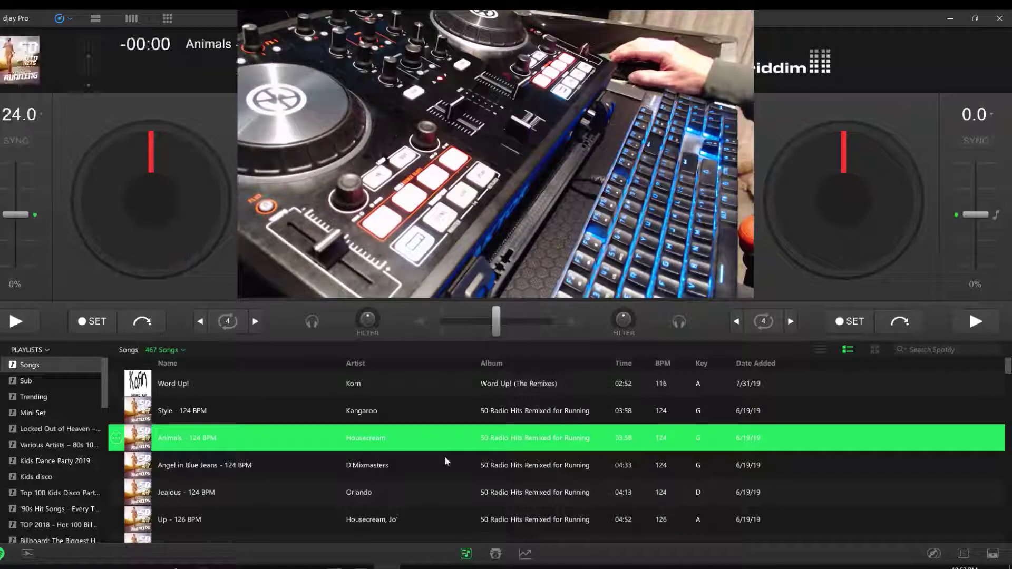
left_click_drag(445, 460, 869, 188)
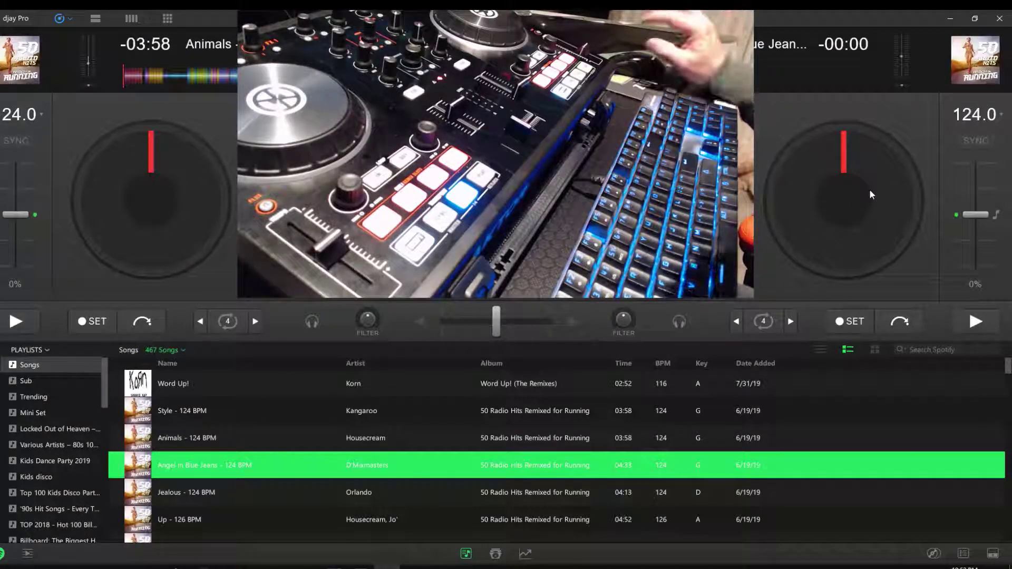